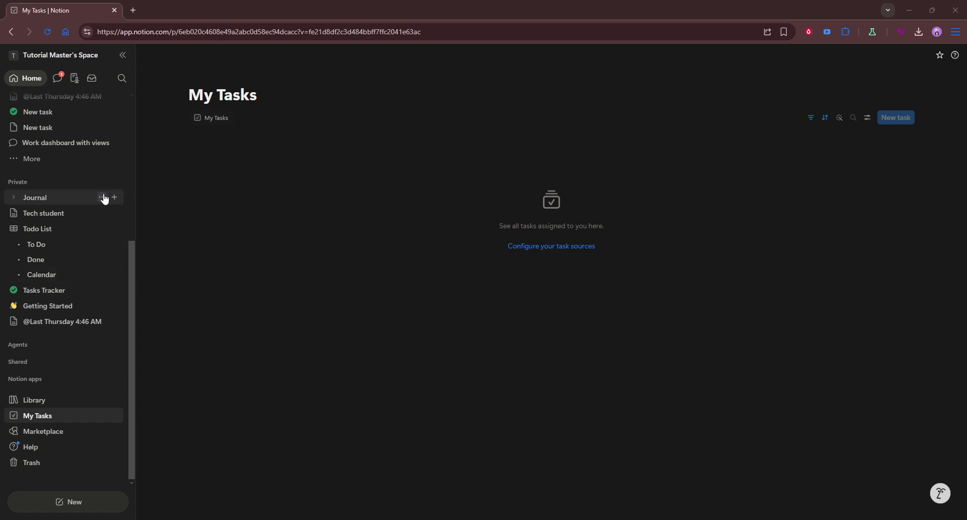
Step: Create a new page in the Private section and title it "Home Management"
click(115, 183)
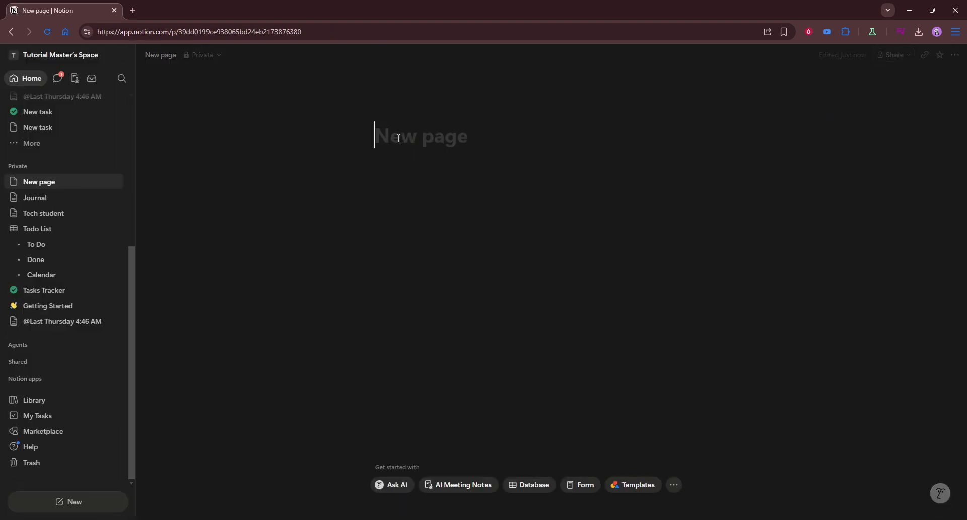
text(Home Ma)
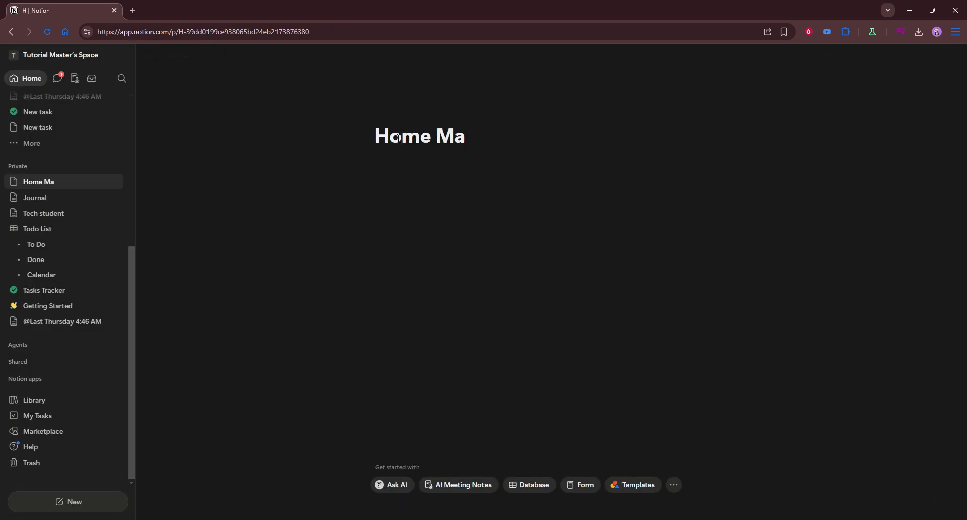
text(nagement)
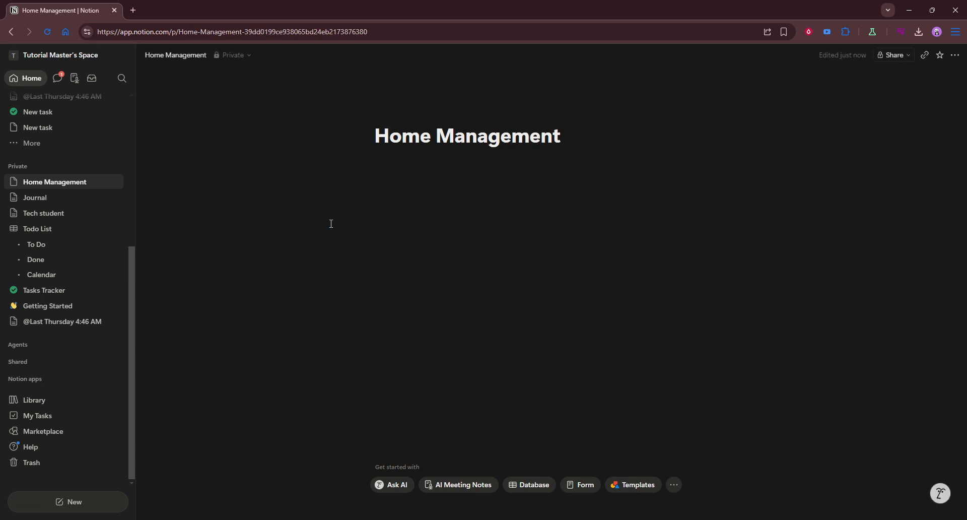
Step: Insert an inline database in the body of the Home Management page and name it "Chores"
click(420, 174)
mouse_move(445, 130)
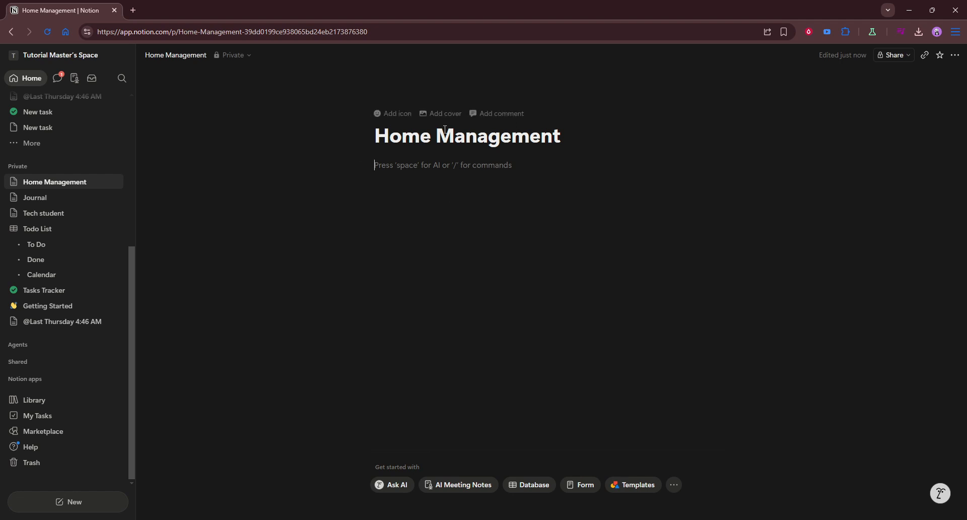
text(/)
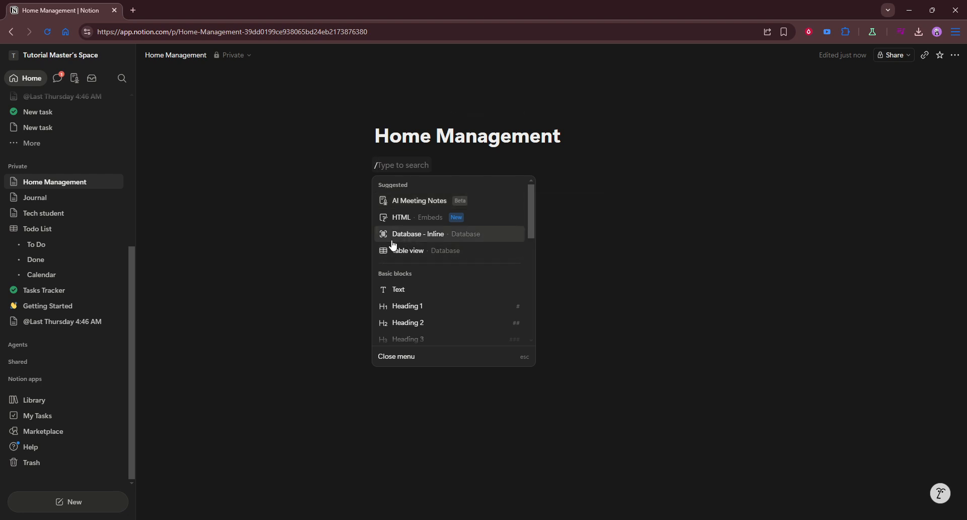
click(408, 237)
click(428, 165)
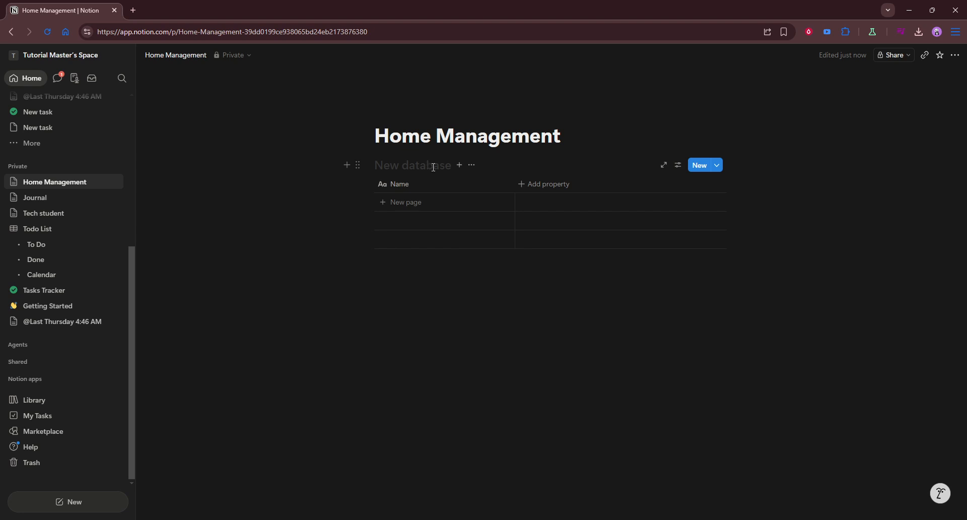
text(Ch)
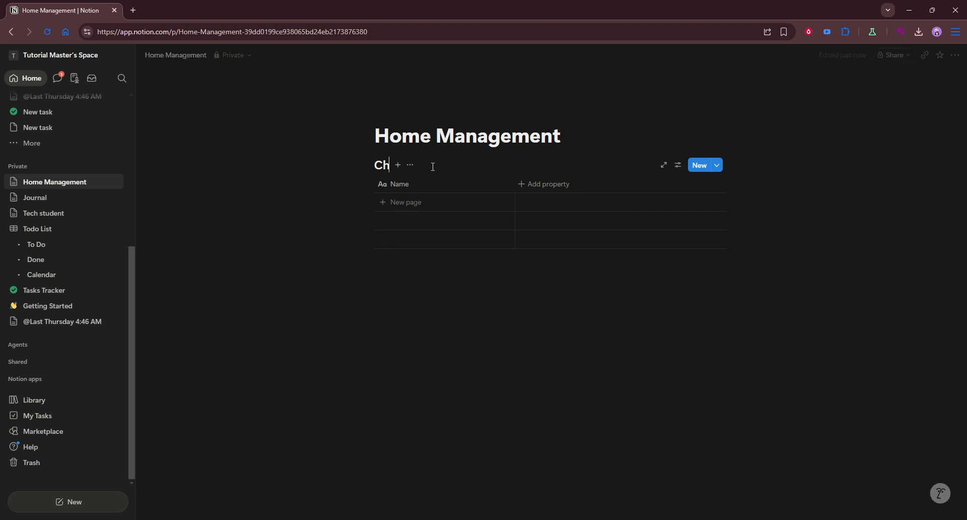
text(ores)
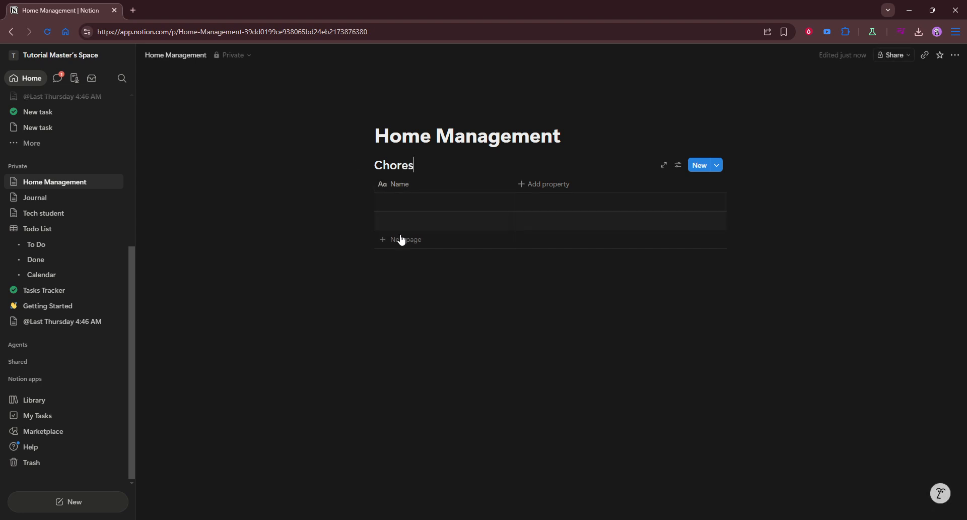
key(Escape)
Step: Add a list view database below the Chores table and name it "Groceries"
click(421, 269)
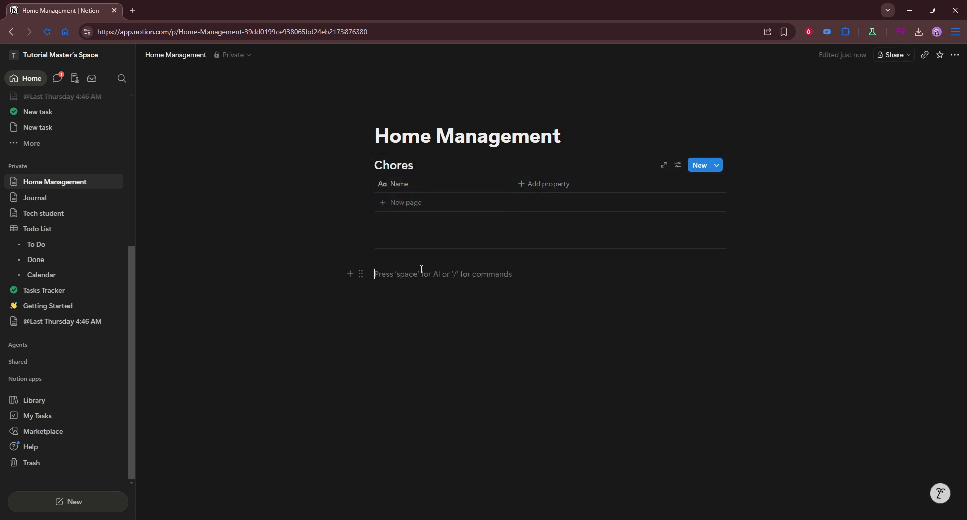
text(/list)
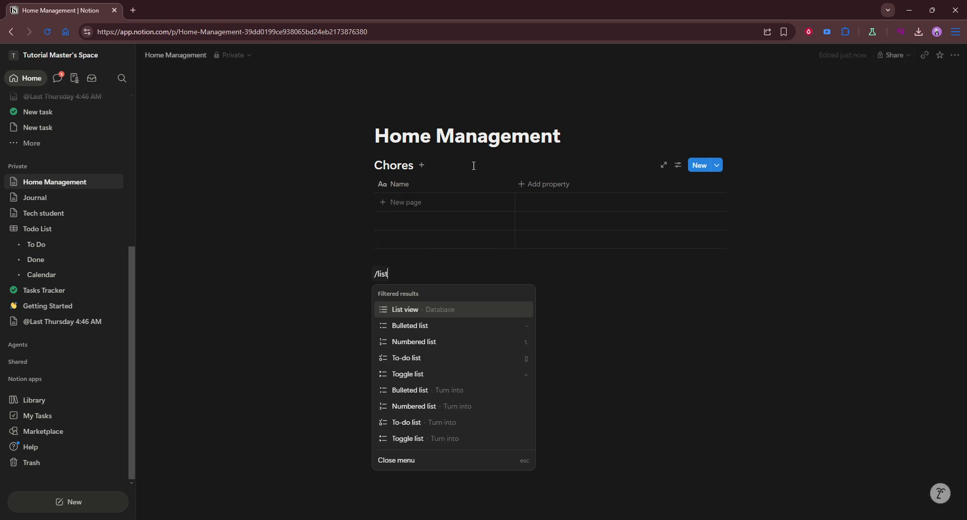
click(404, 311)
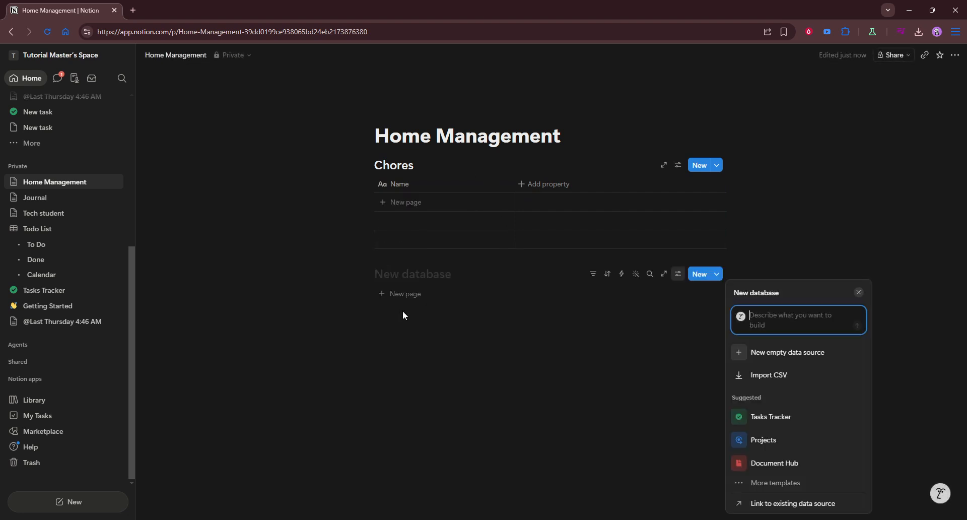
click(408, 273)
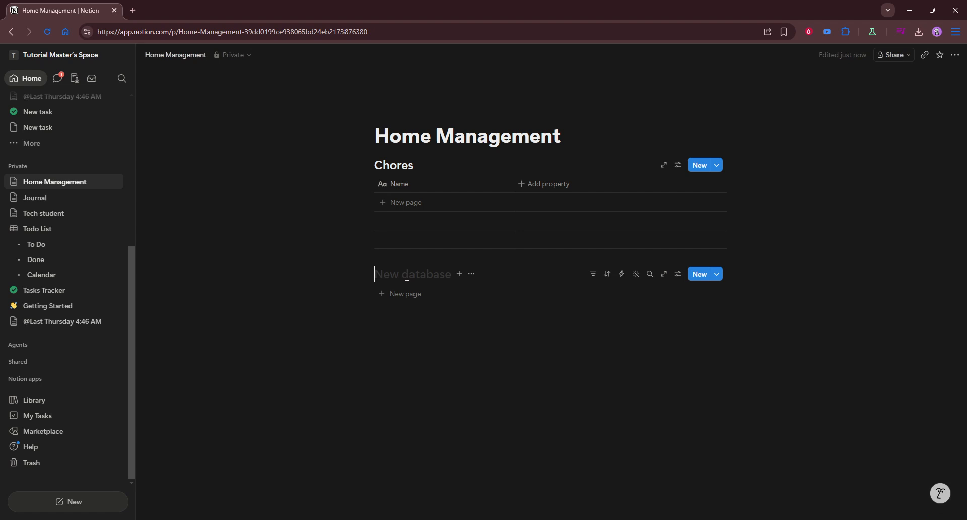
text(Groceri)
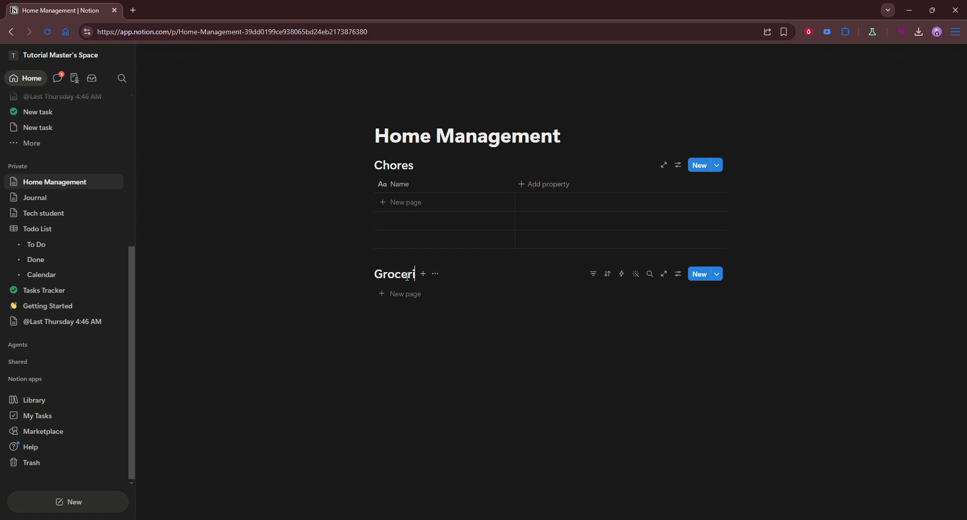
text(es)
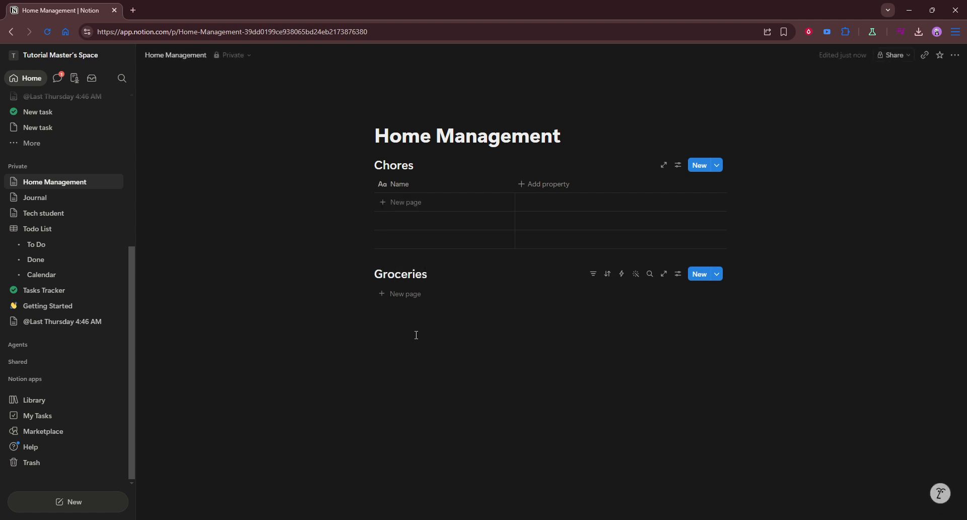
Step: Add another list view database below Groceries and name it "Bills"
click(414, 330)
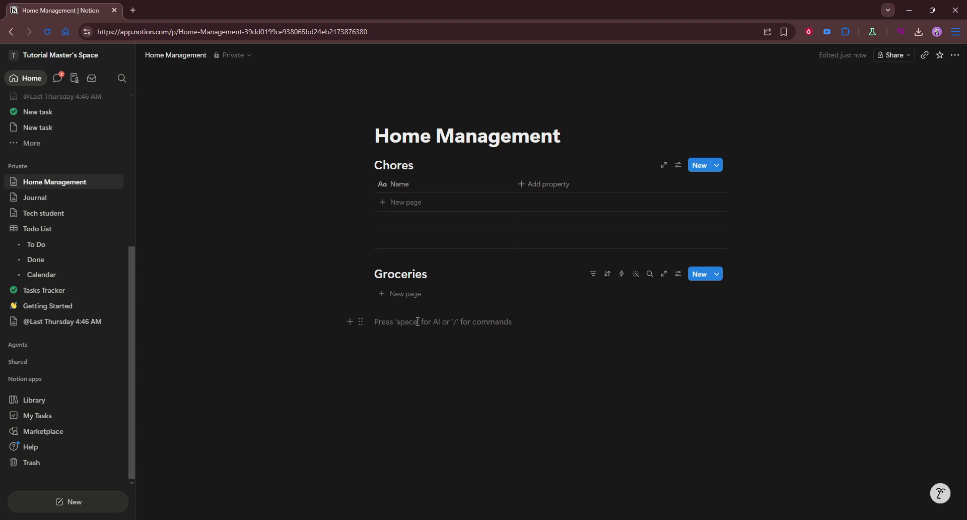
text(/list)
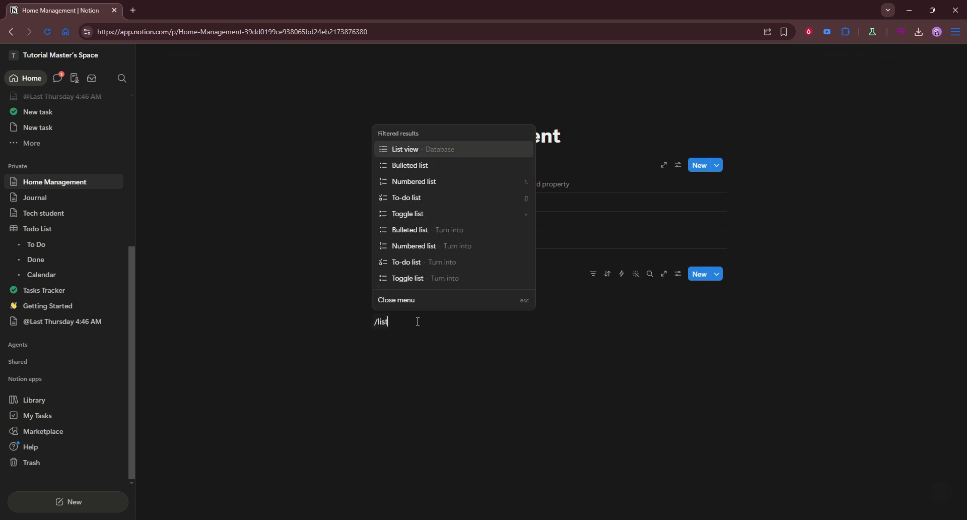
key(Return)
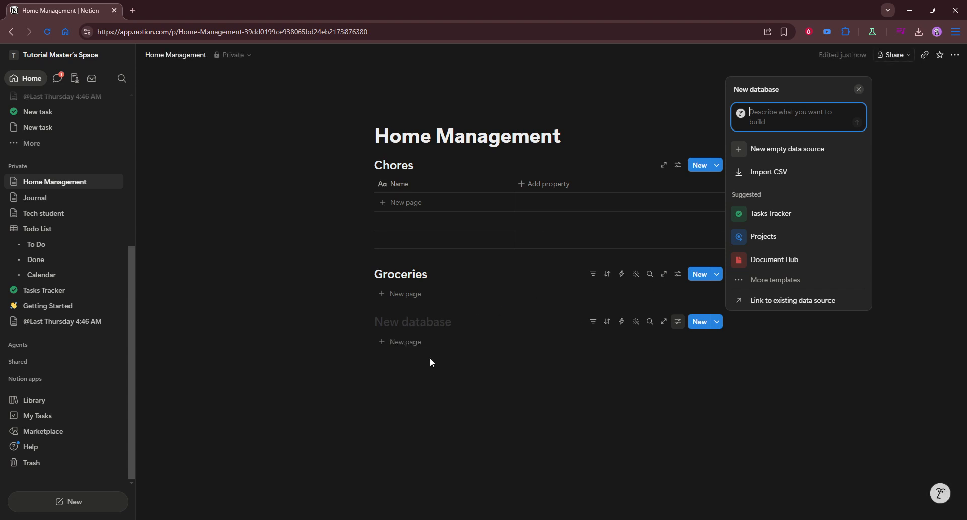
click(395, 326)
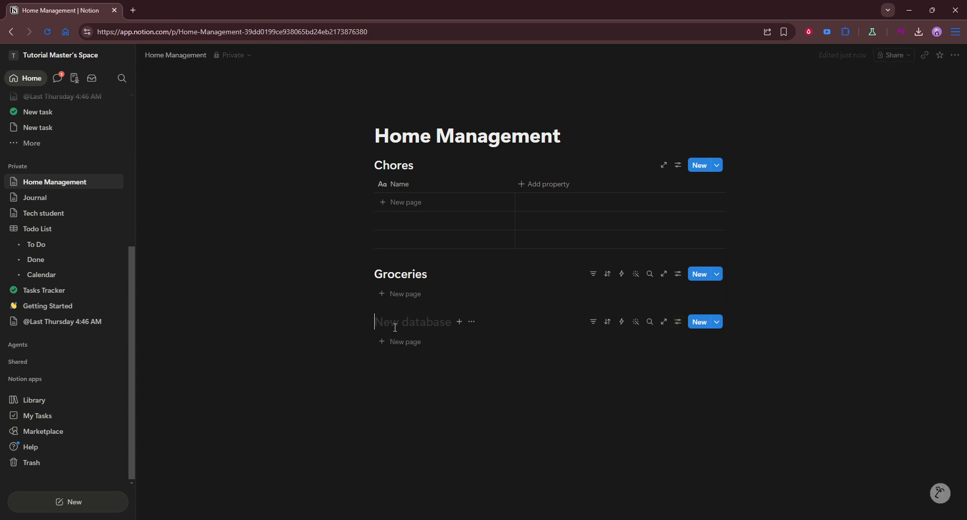
text(Bills)
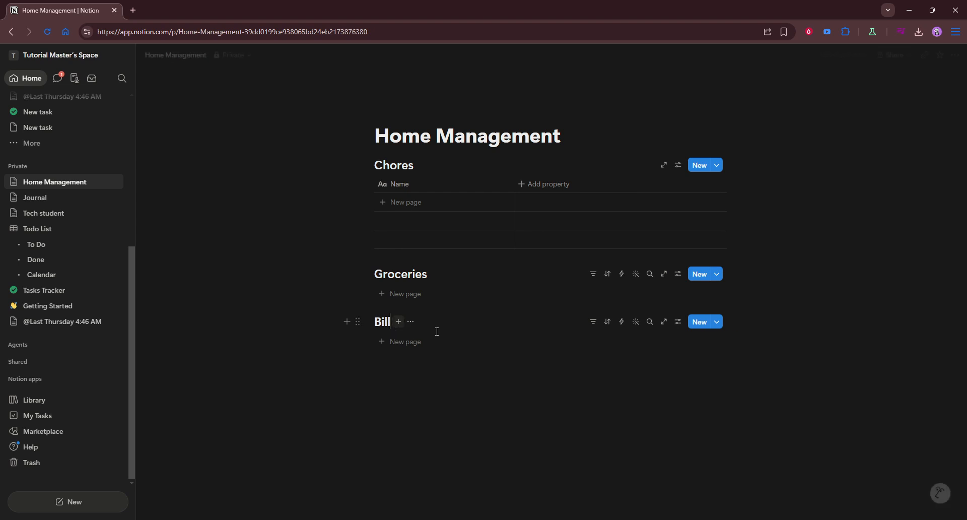
click(492, 427)
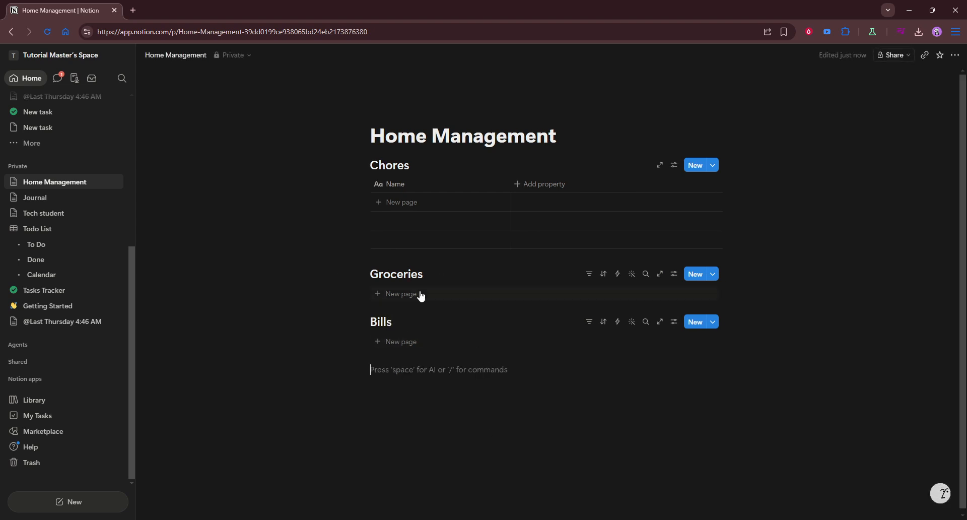
Step: Add a Date property to the Chores table and name it "Due date"
click(404, 165)
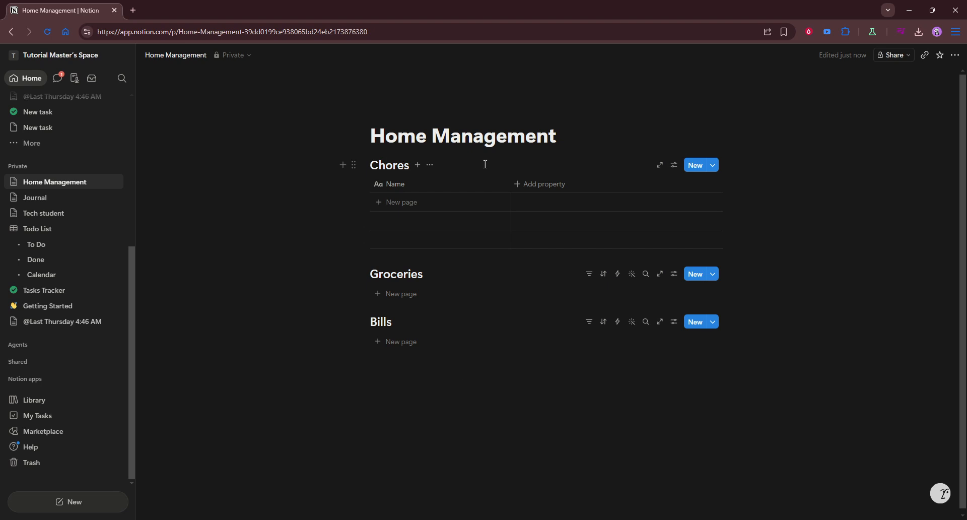
click(530, 185)
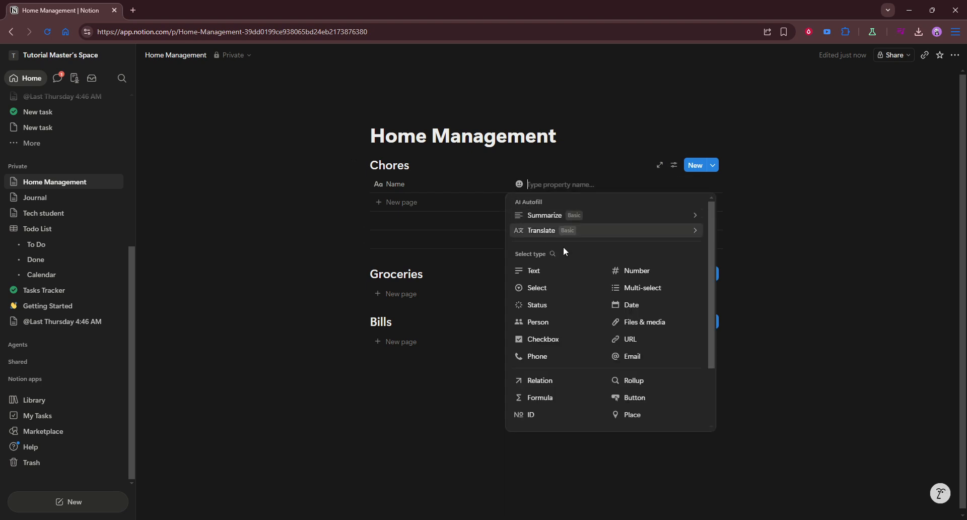
click(628, 305)
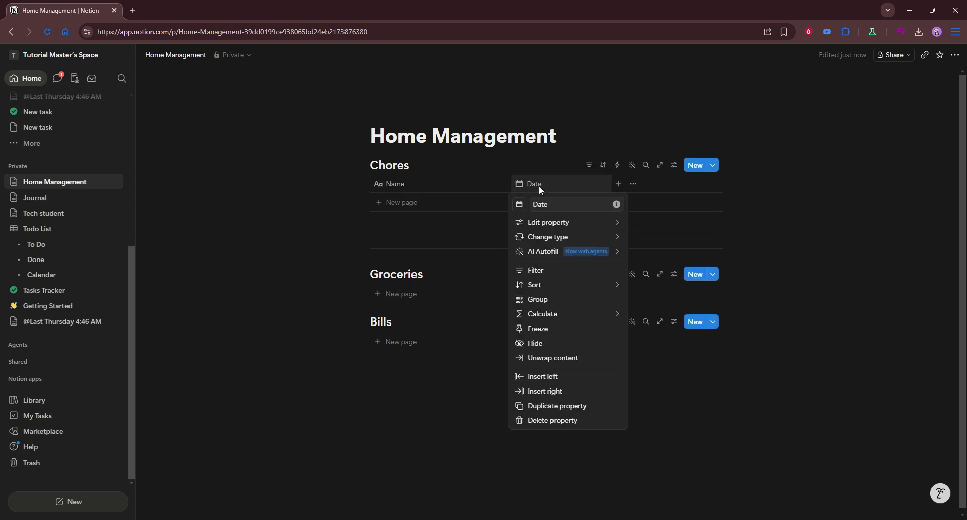
click(541, 186)
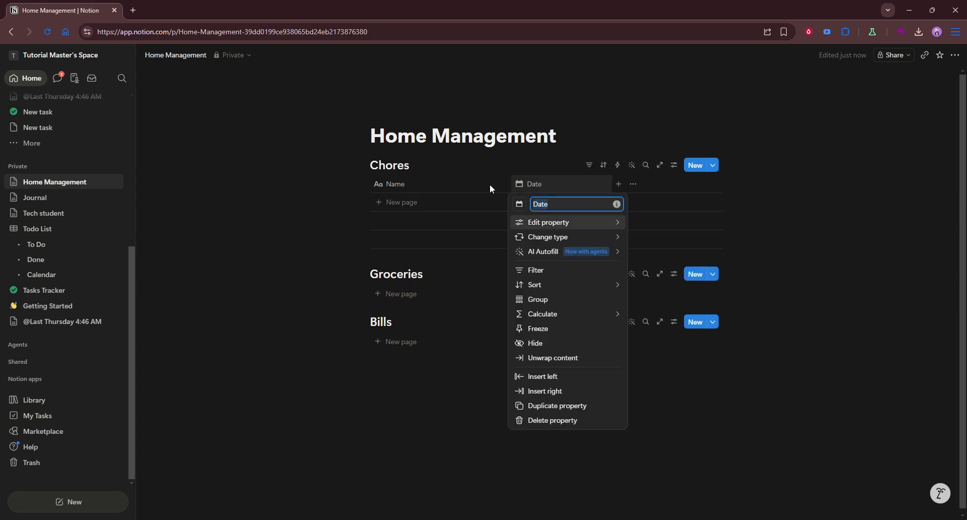
text(Due date)
key(Return)
Step: Rename the Name property of the Chores table to "TAsk"
click(428, 187)
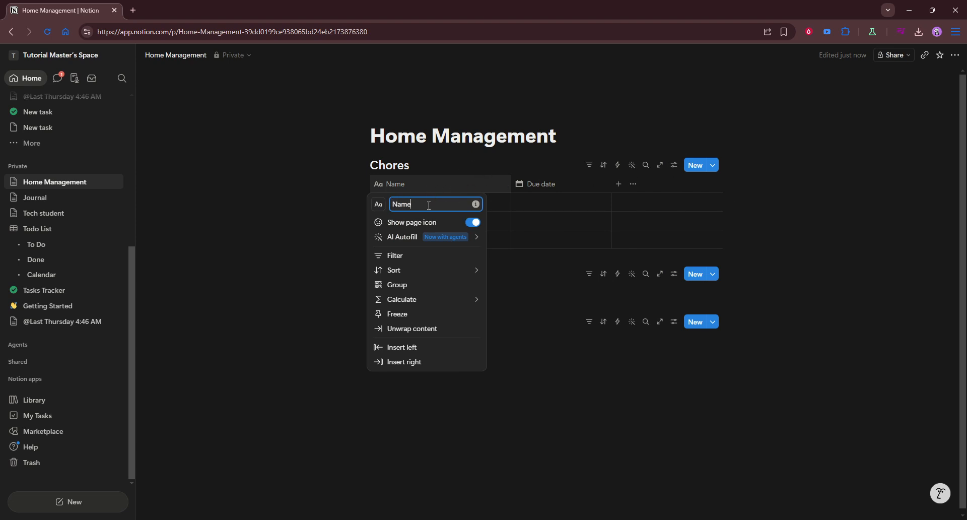
key(ctrl+a)
text(TAsk)
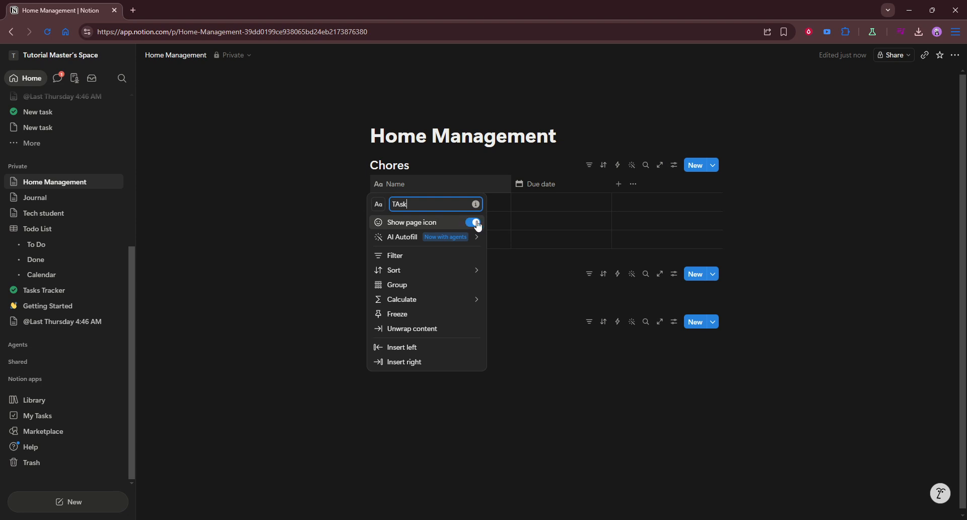
click(865, 221)
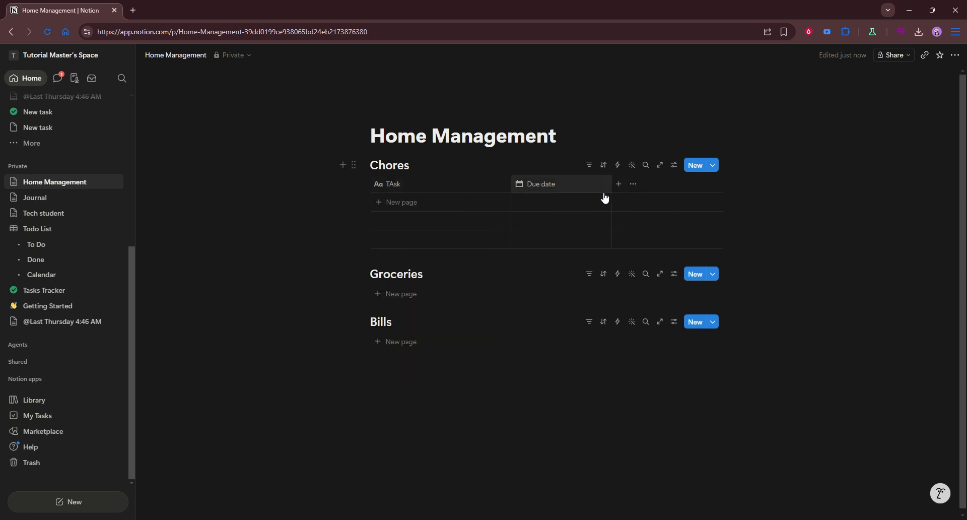
Step: Add a Person property after Due date in the Chores table and name it "Assigned to"
click(619, 183)
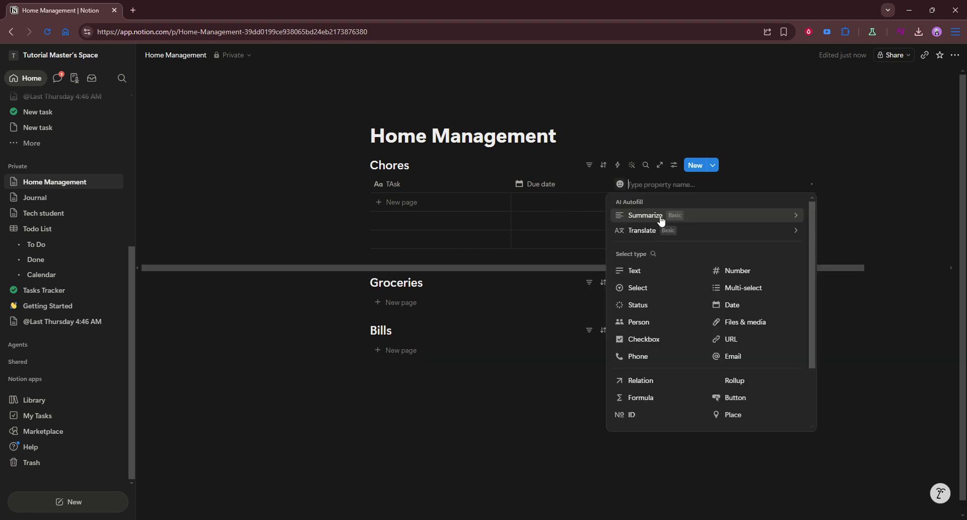
click(646, 324)
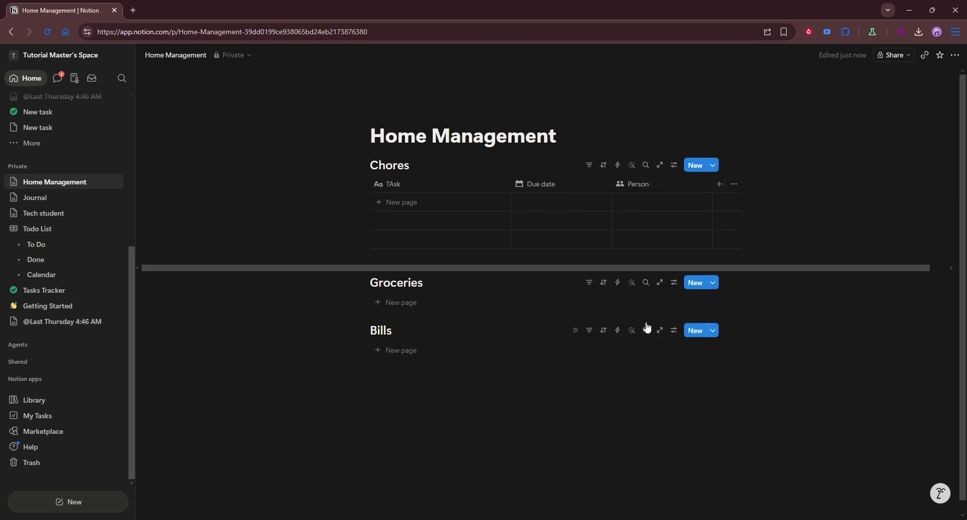
click(643, 184)
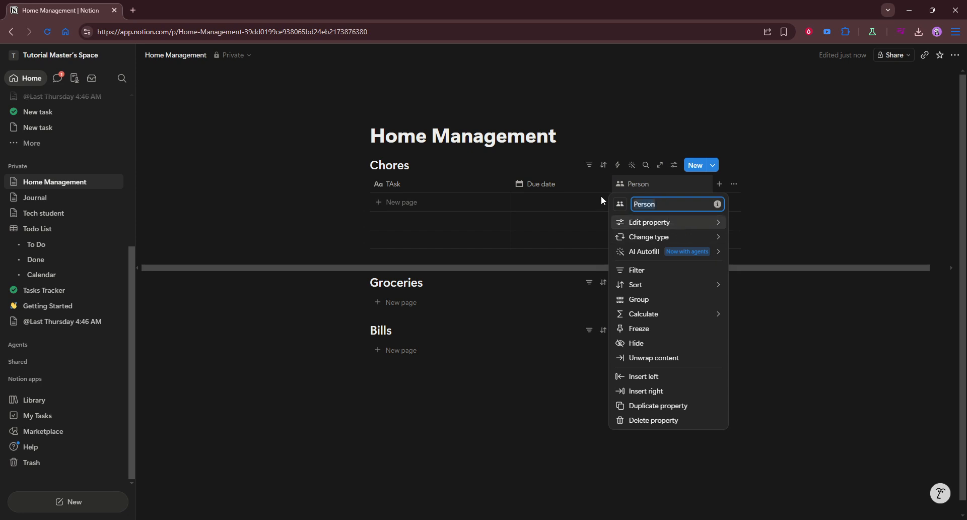
text(Ass)
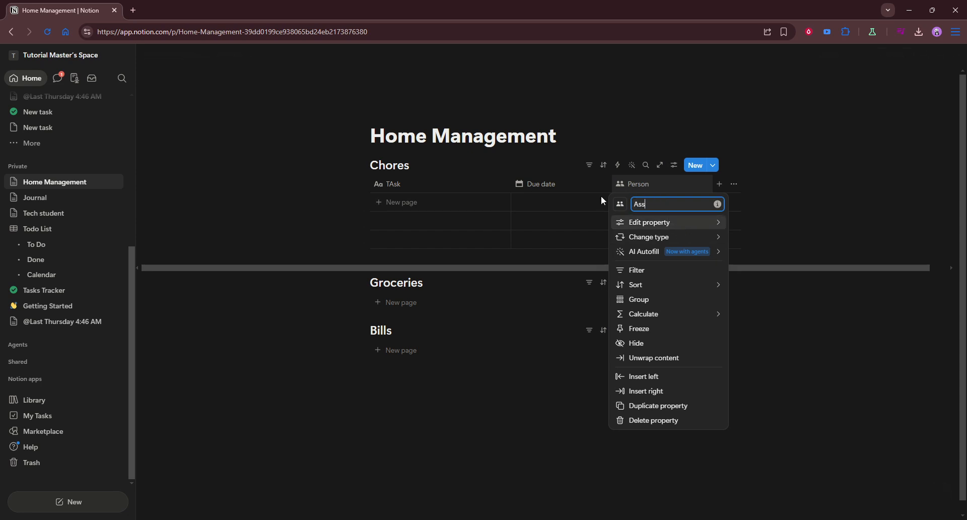
text(igned to)
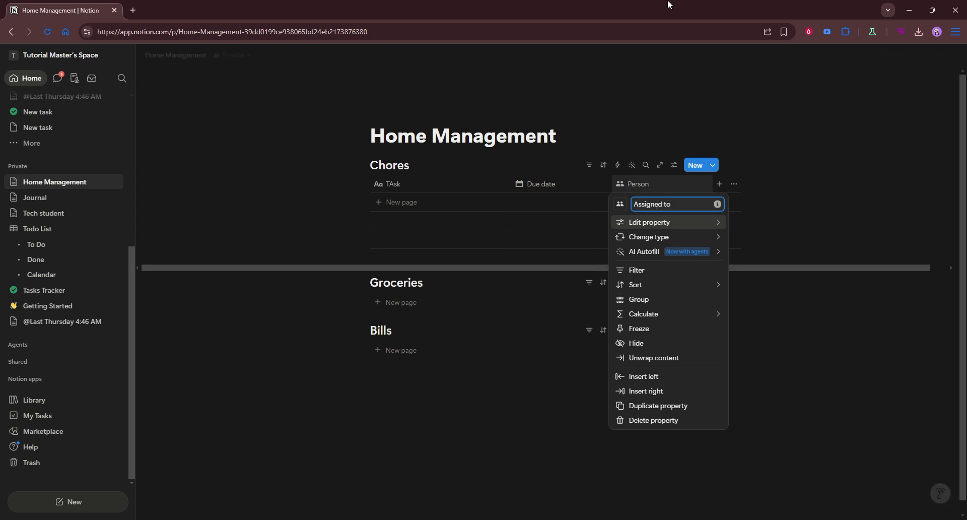
click(668, 103)
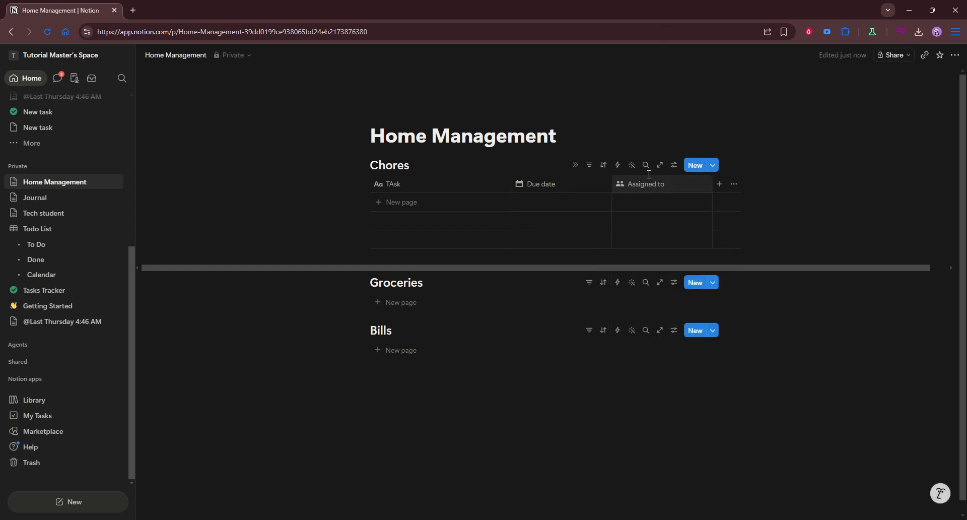